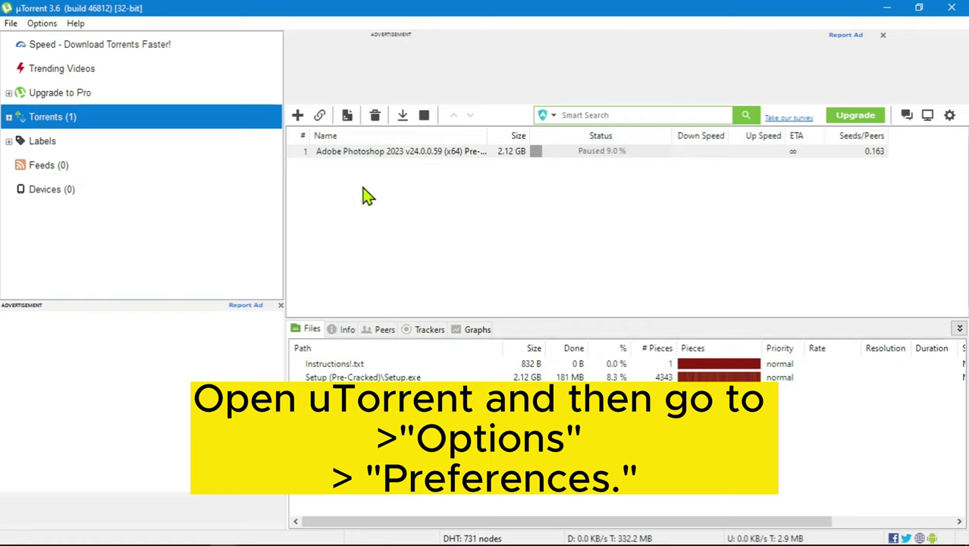
# - In the General preferences, enable pre-allocating all files and appending .!ut to incomplete files, and apply the changes
pyautogui.click(44, 25)
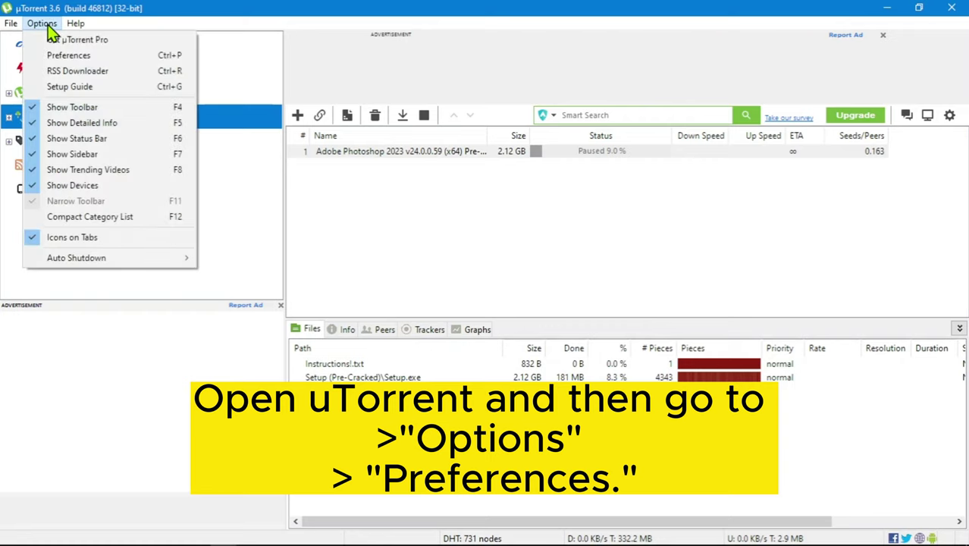
pyautogui.click(104, 58)
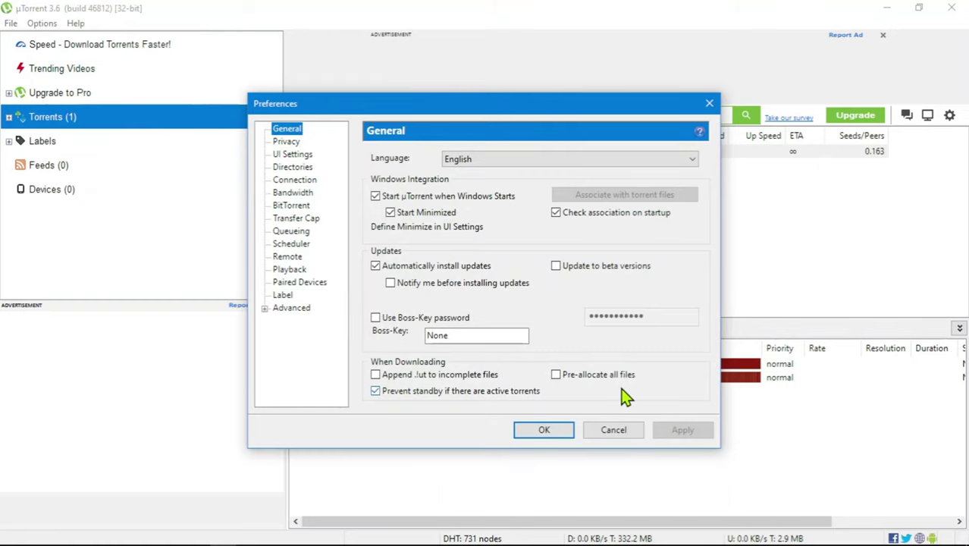
pyautogui.click(559, 377)
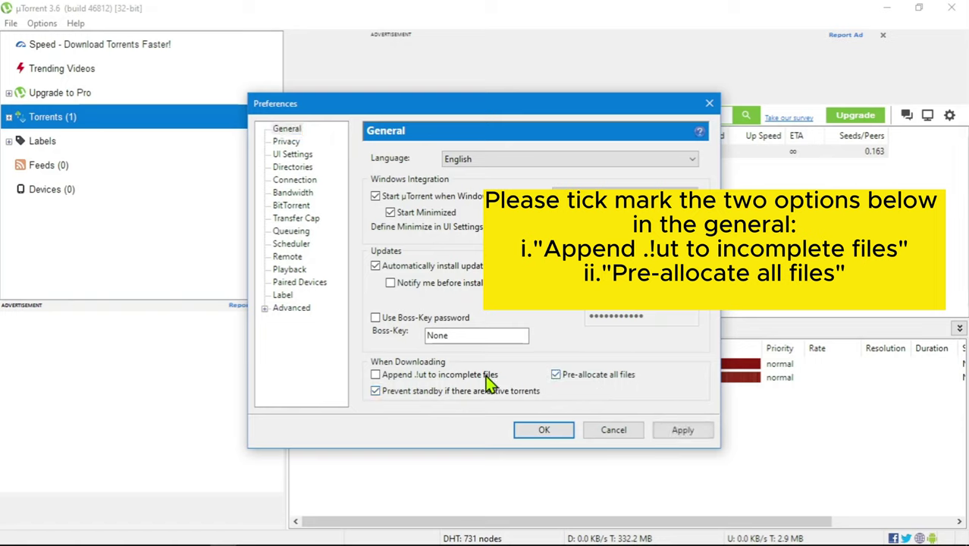
pyautogui.click(375, 374)
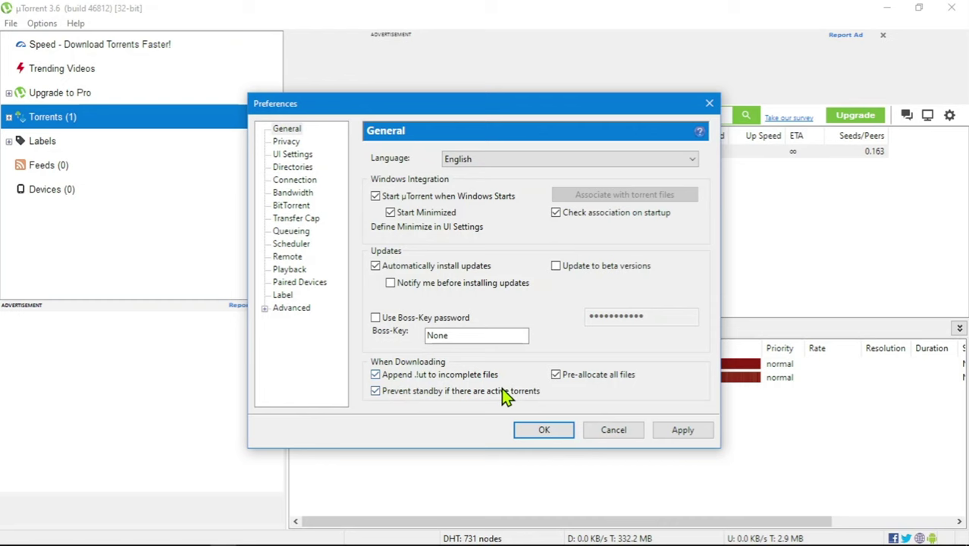
pyautogui.click(676, 430)
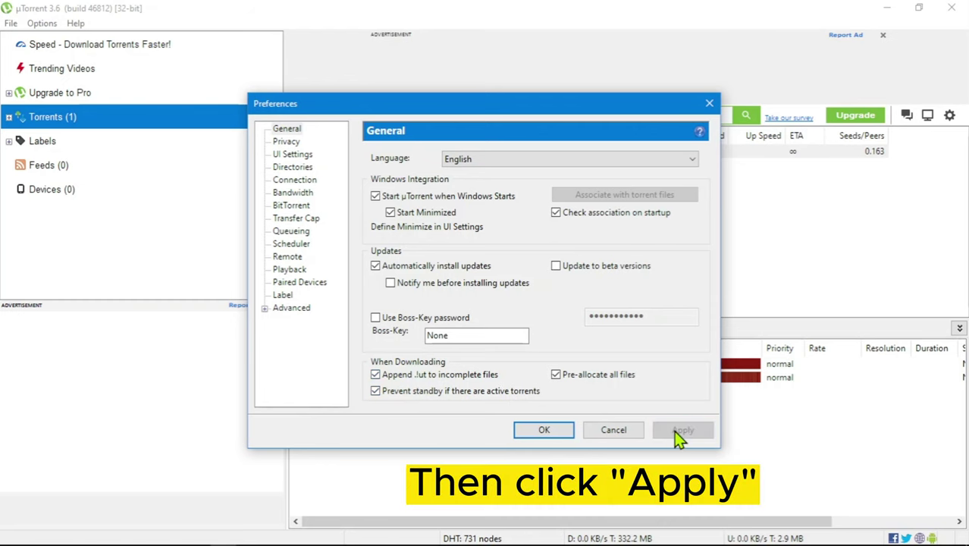
# - In the Connection preferences, enable UPnP port mapping and set the incoming connections port to 45683, applying the changes
pyautogui.click(302, 184)
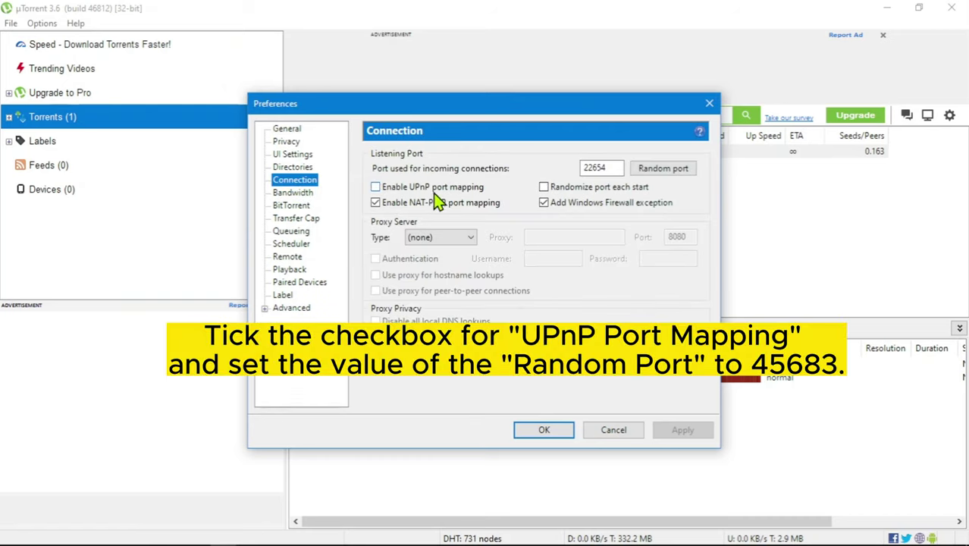
pyautogui.click(375, 187)
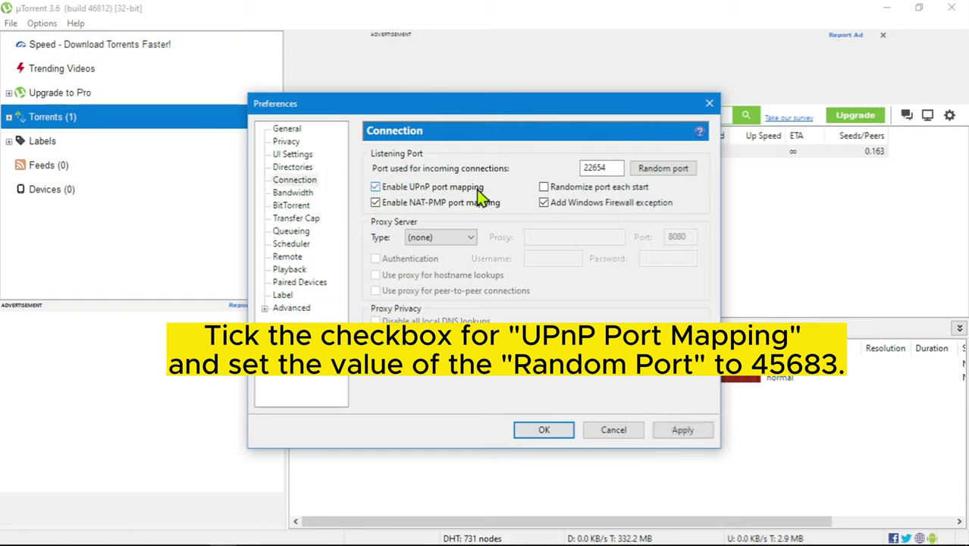
pyautogui.click(611, 168)
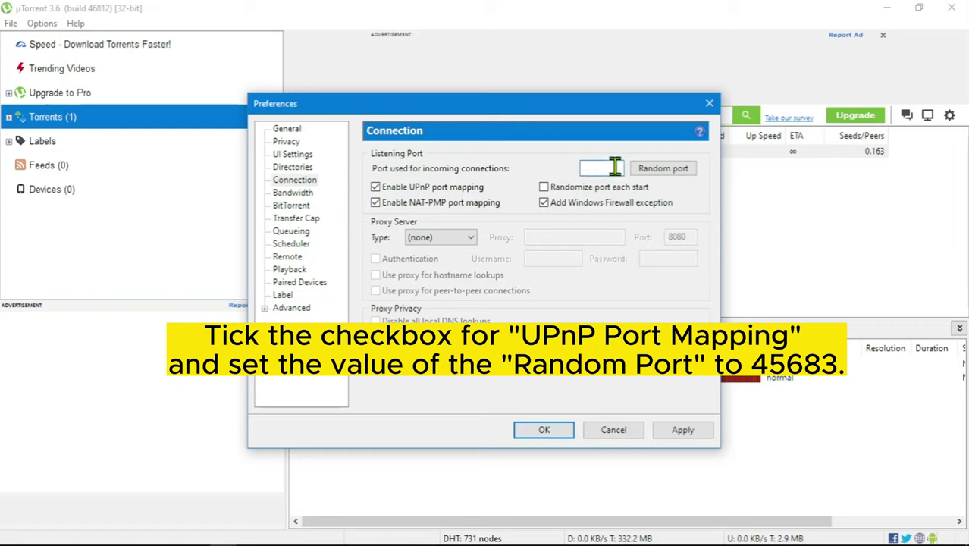
pyautogui.write('45683')
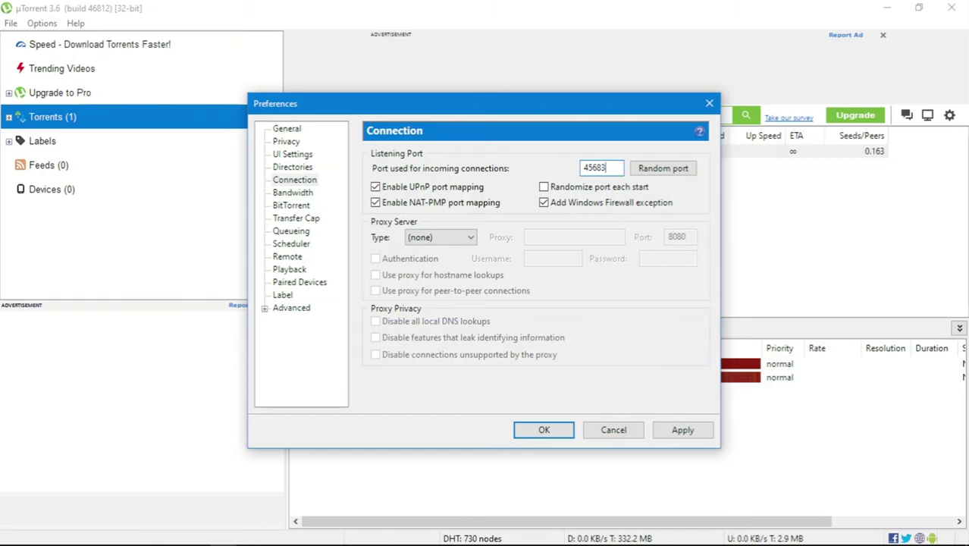
pyautogui.click(673, 439)
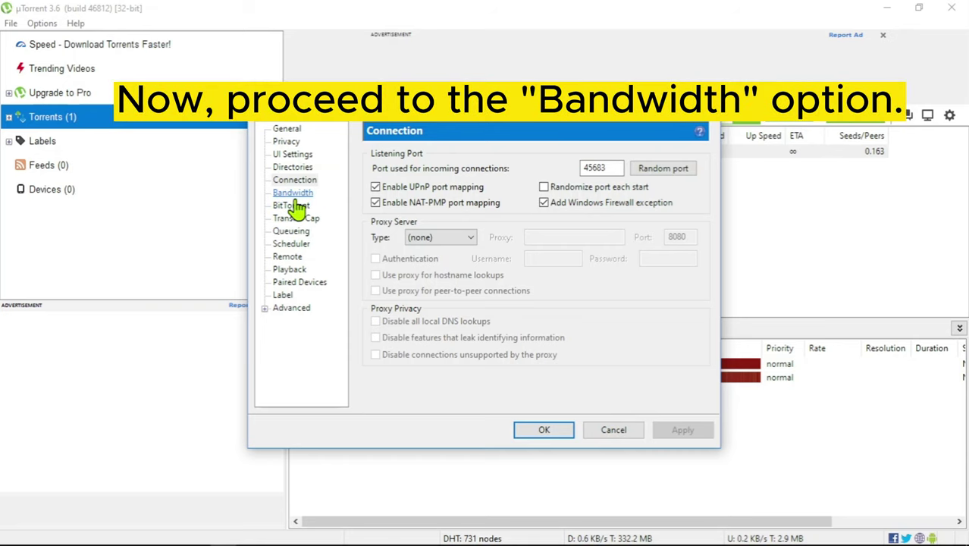
# - In the Bandwidth preferences, set the maximum upload rate to 100 kB/s and the global maximum number of connections to 2330
pyautogui.click(296, 196)
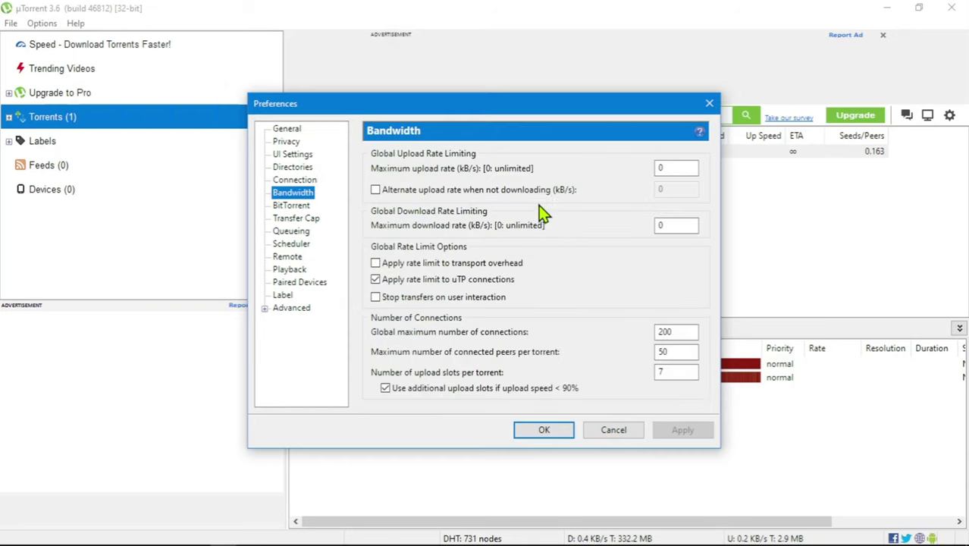
pyautogui.click(677, 170)
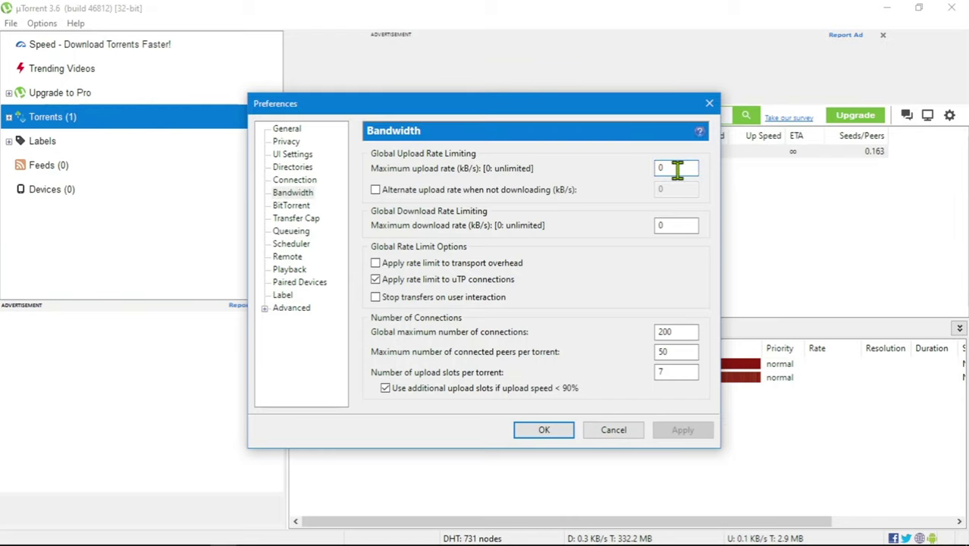
pyautogui.press('BackSpace')
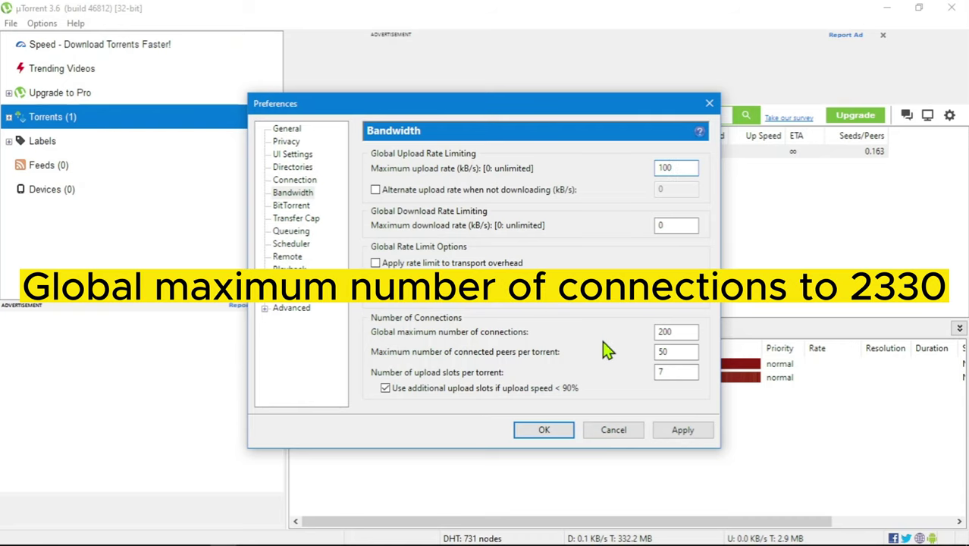
pyautogui.click(685, 331)
pyautogui.press('BackSpace')
pyautogui.press('BackSpace')
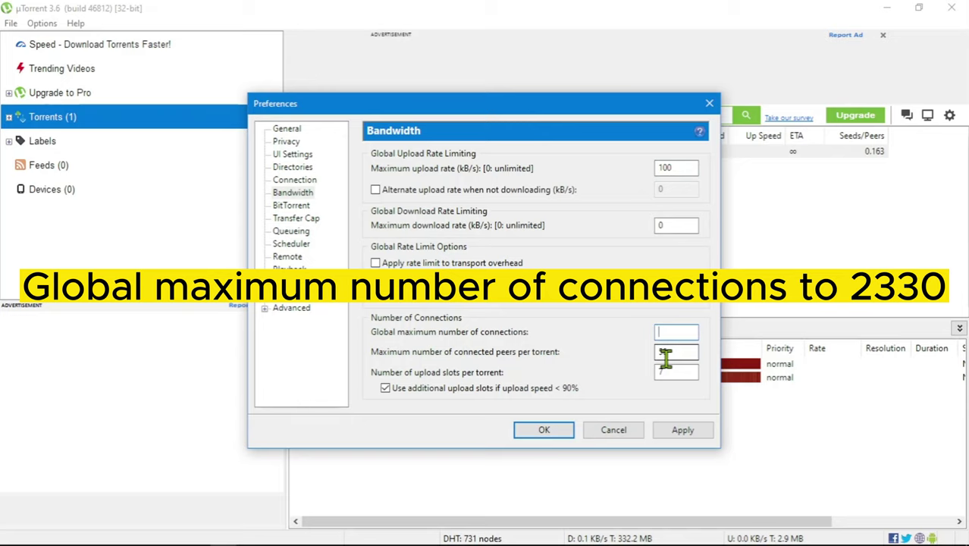
pyautogui.write('2330')
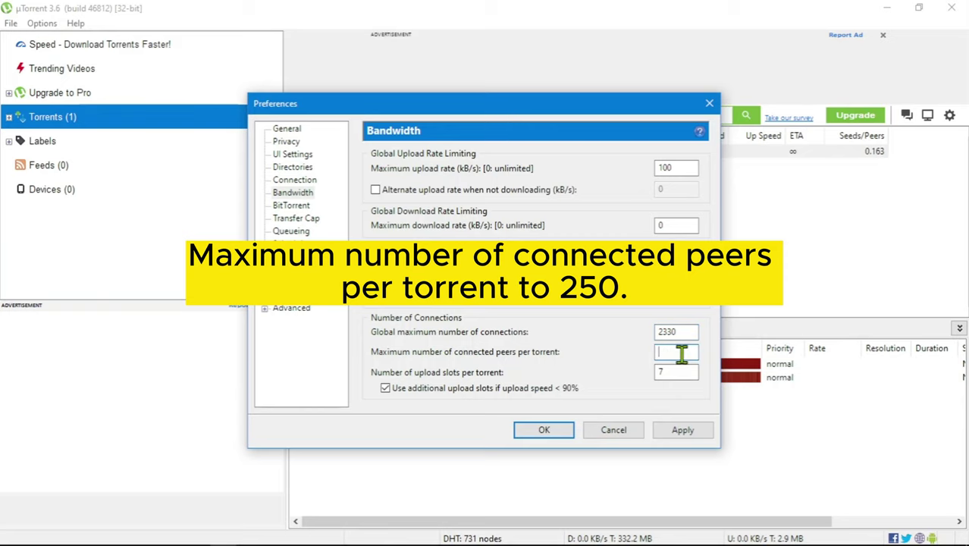
# - Set the maximum connected peers per torrent to 250 and the upload slots per torrent to 14, and apply the bandwidth changes
pyautogui.write('250')
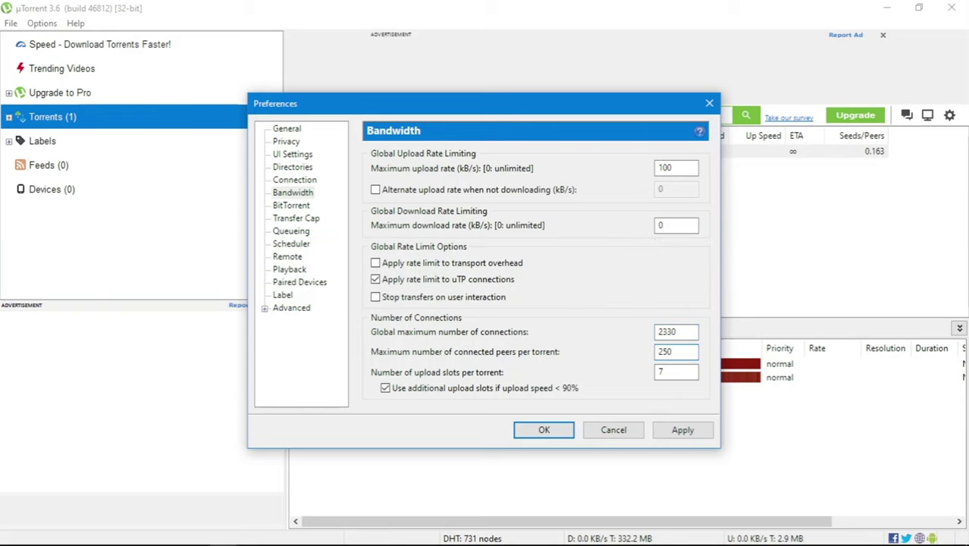
pyautogui.click(682, 372)
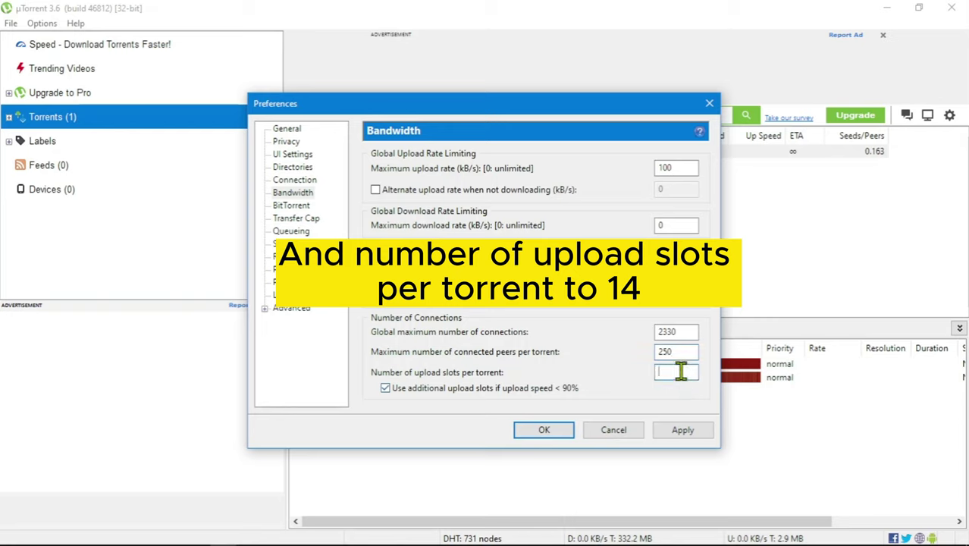
pyautogui.write('14')
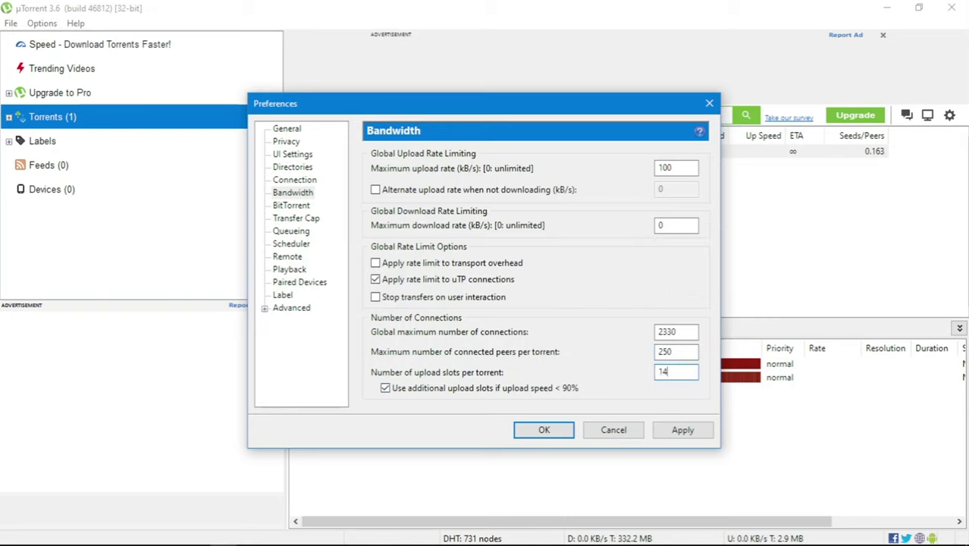
pyautogui.click(685, 439)
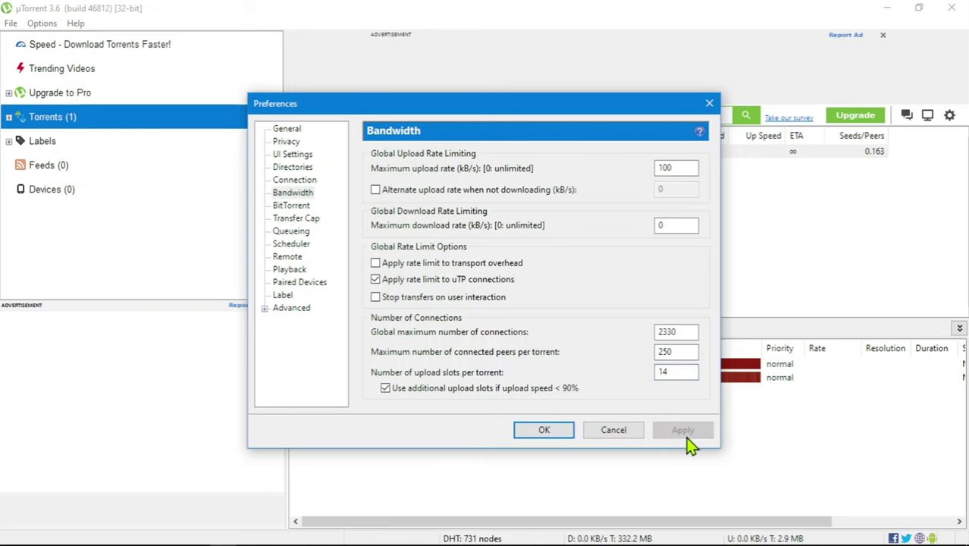
# - In the Queueing preferences, set the maximum active torrents and maximum active downloads both to 1, and apply
pyautogui.click(298, 235)
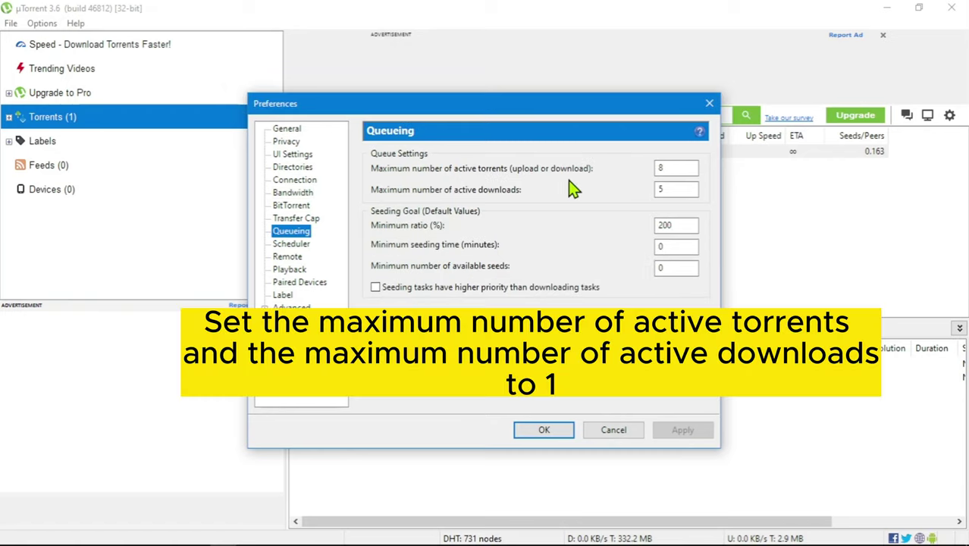
pyautogui.click(682, 169)
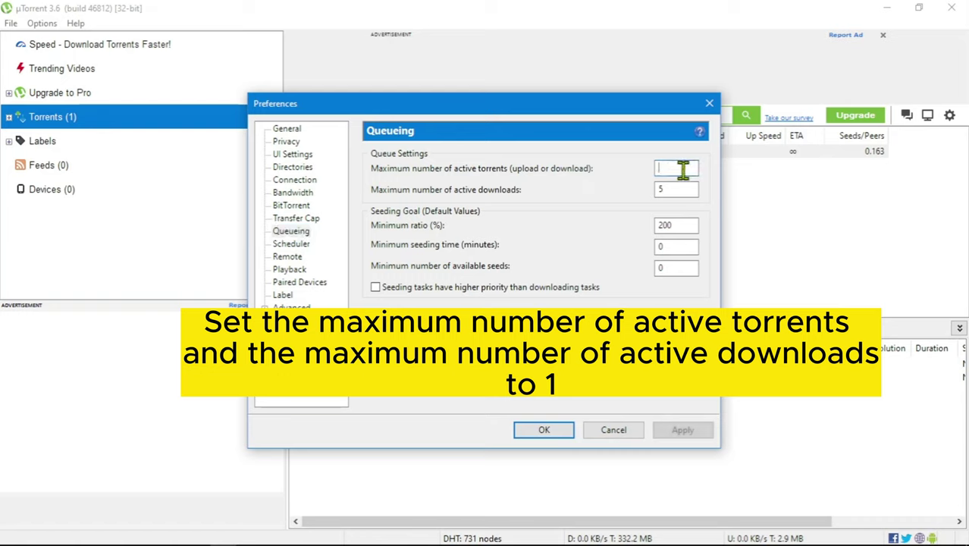
pyautogui.write('1')
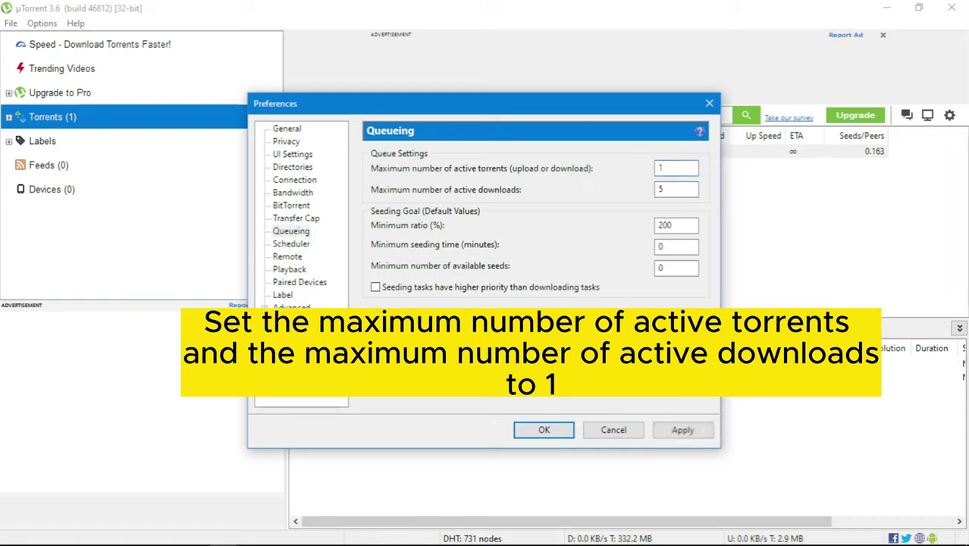
pyautogui.click(685, 189)
pyautogui.write('1')
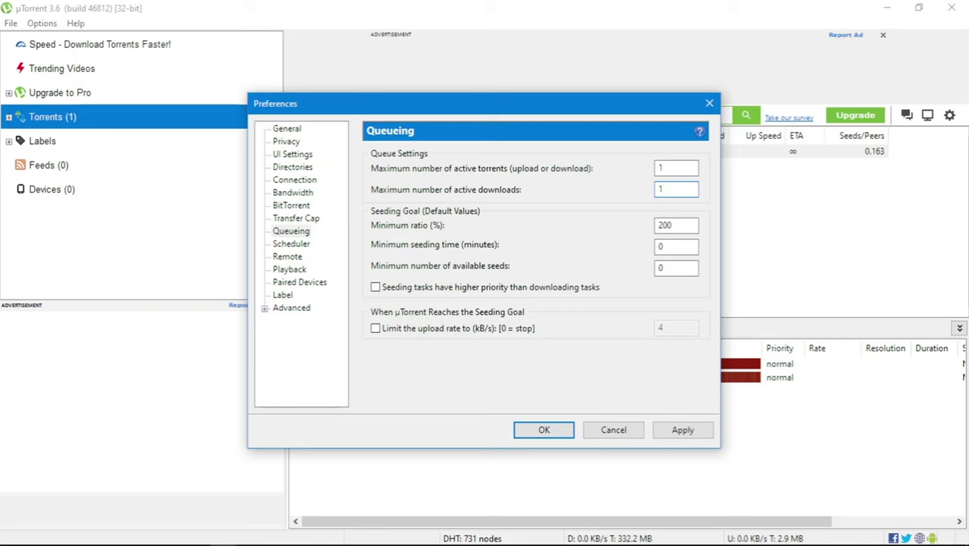
pyautogui.click(681, 432)
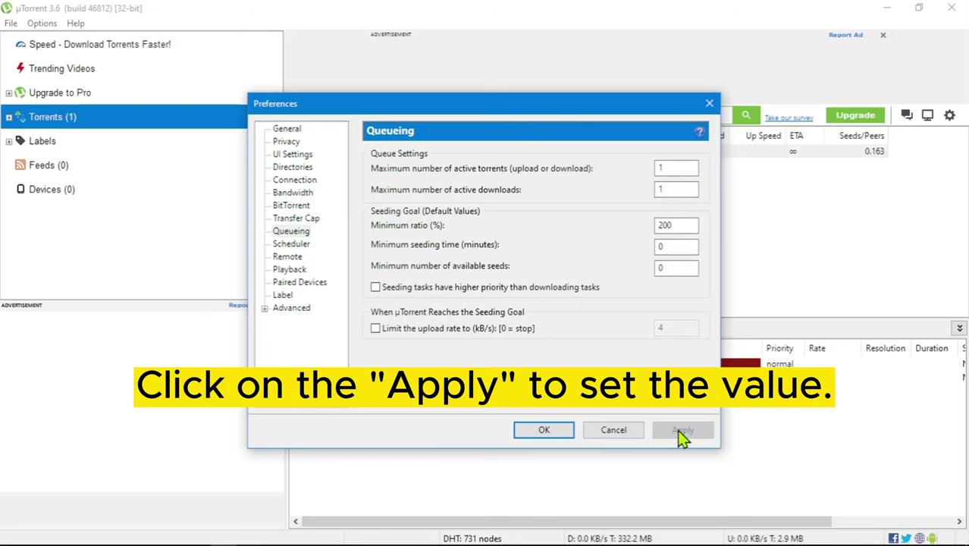
# - Filter the Advanced options for "dht" and set the value of dht.rate to 2
pyautogui.click(285, 308)
pyautogui.click(638, 174)
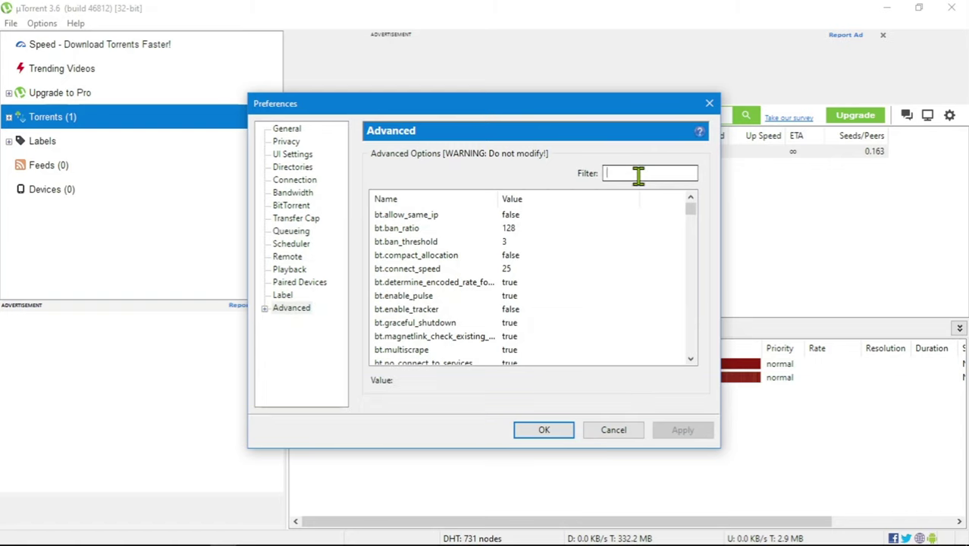
pyautogui.write('dht')
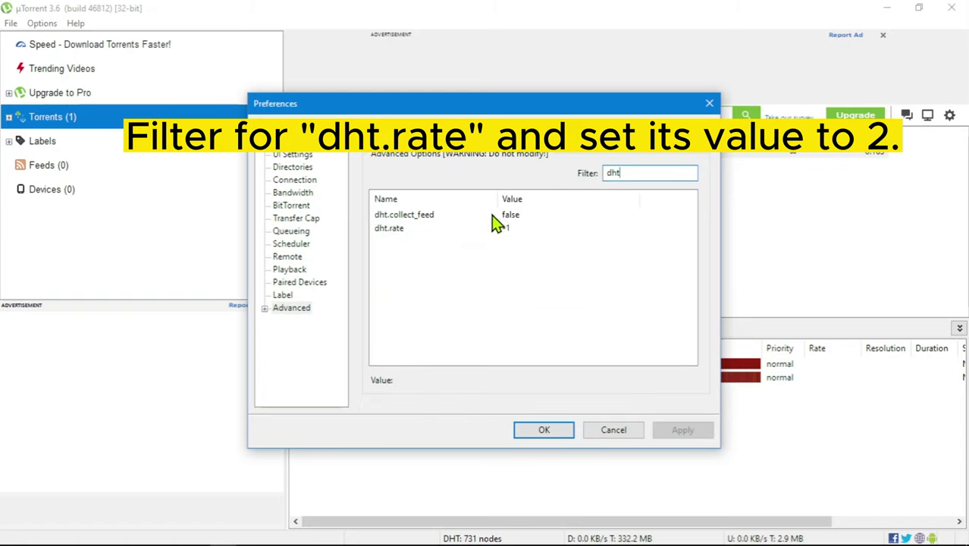
pyautogui.click(451, 229)
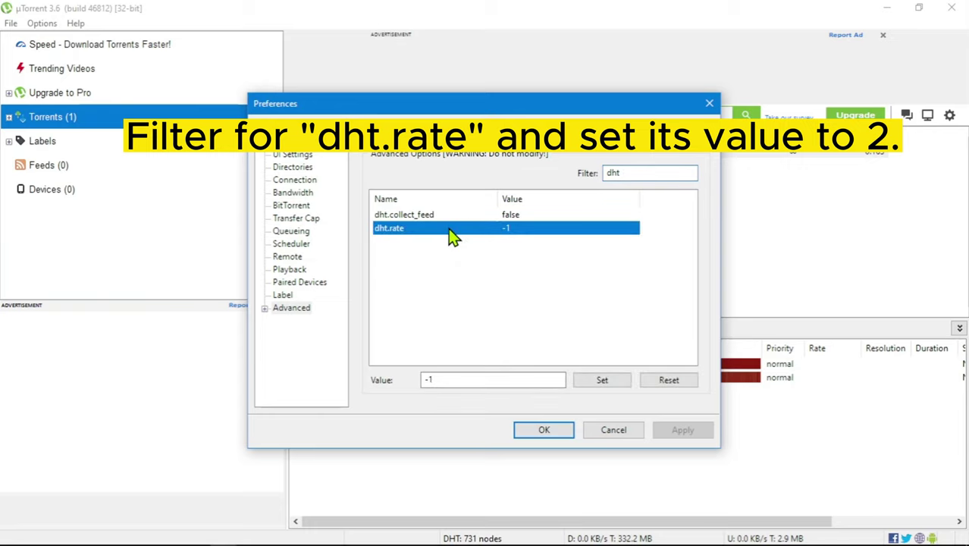
pyautogui.click(452, 380)
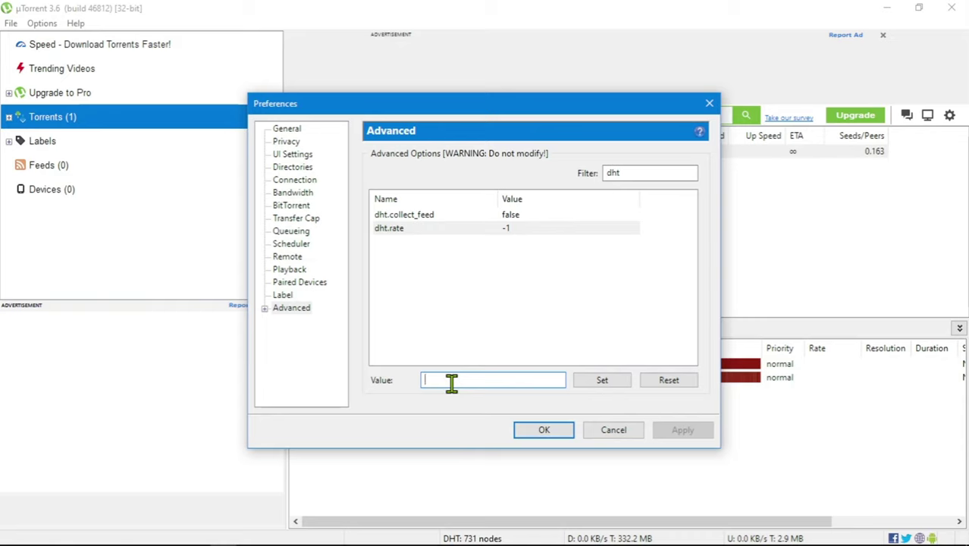
pyautogui.click(609, 385)
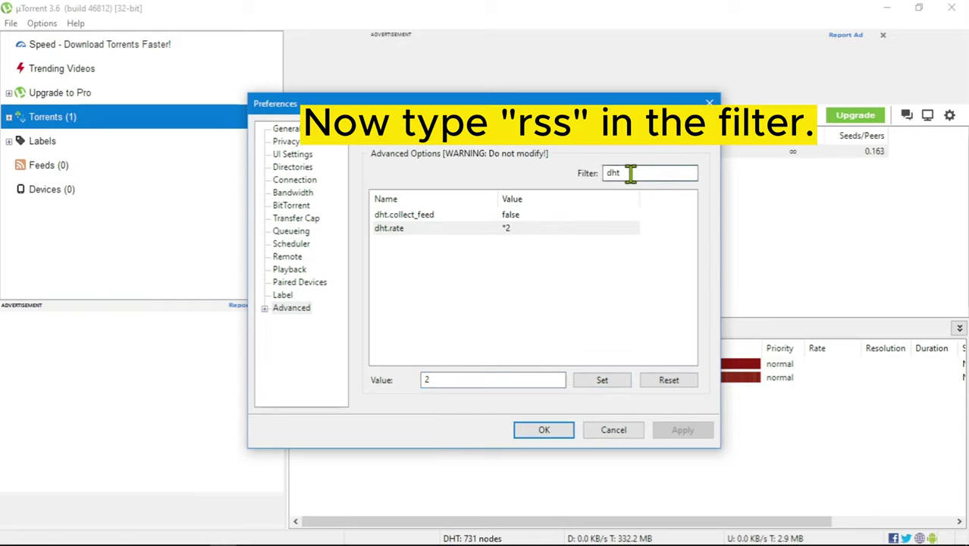
# - Filter the Advanced options for "rss" and set the value of rss.update_interval to 20
pyautogui.doubleClick(630, 172)
pyautogui.write('rss')
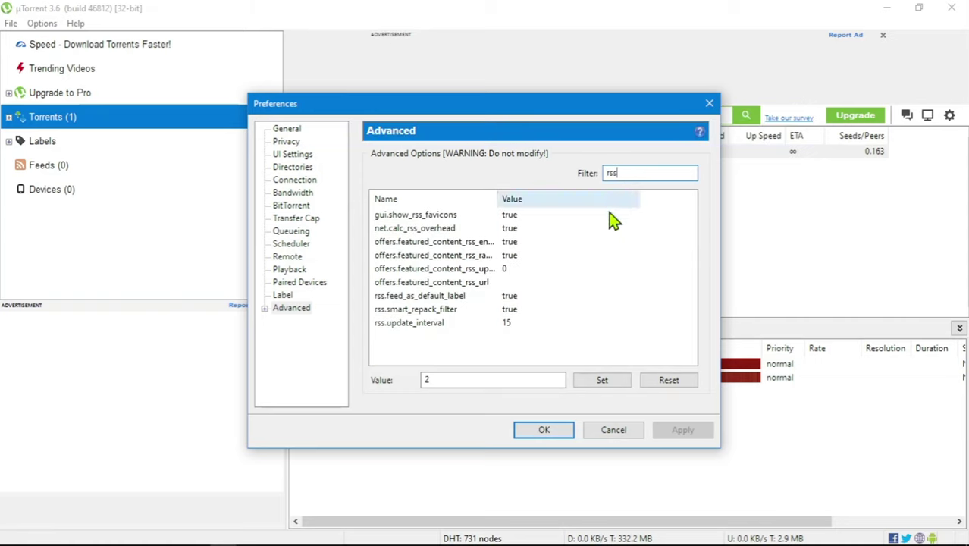
pyautogui.click(504, 325)
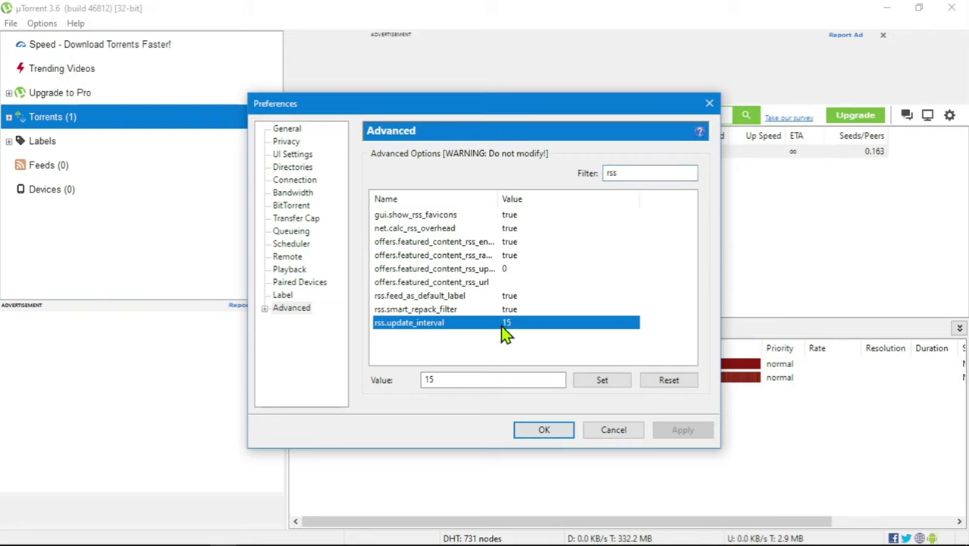
pyautogui.doubleClick(458, 377)
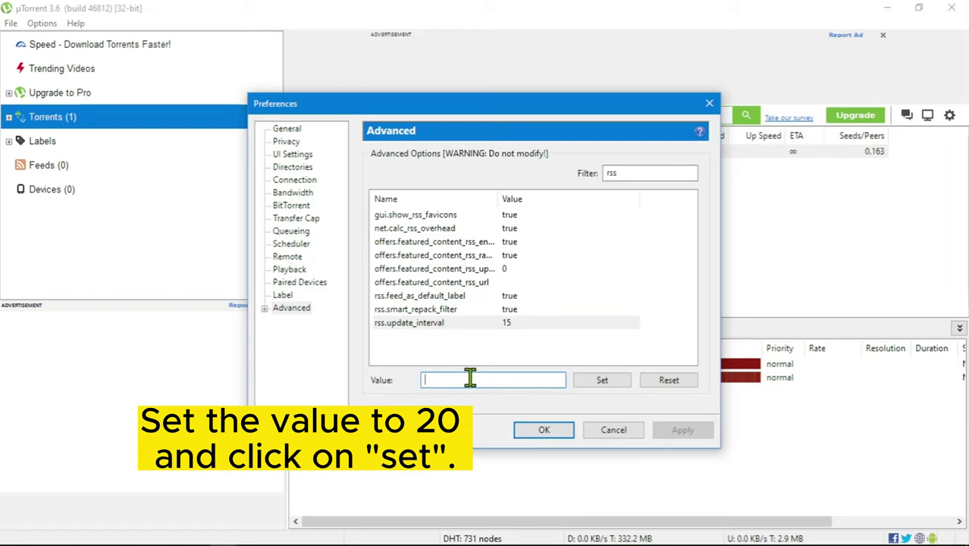
pyautogui.write('20')
pyautogui.click(612, 388)
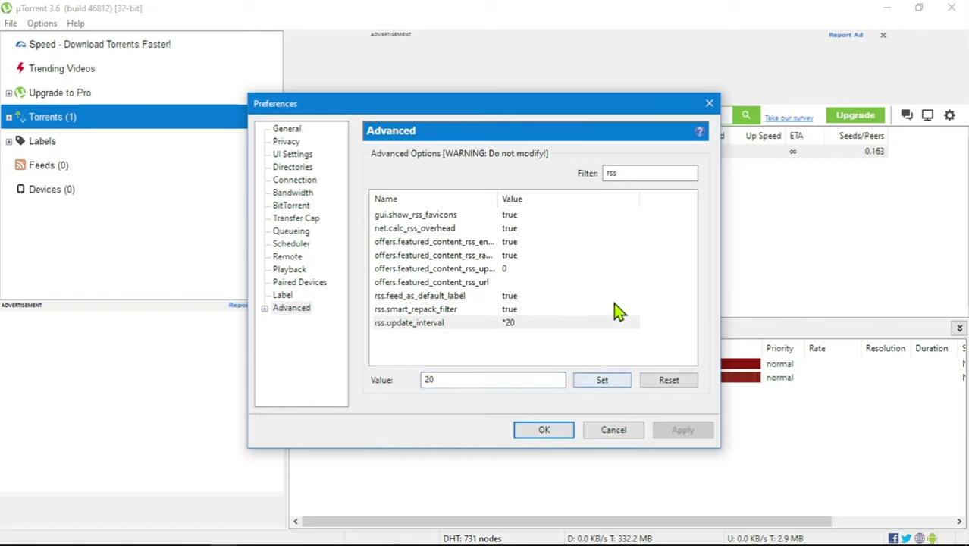
# - Filter the Advanced options for "bt.connect" and set the value of bt.connect_speed to 80
pyautogui.click(637, 173)
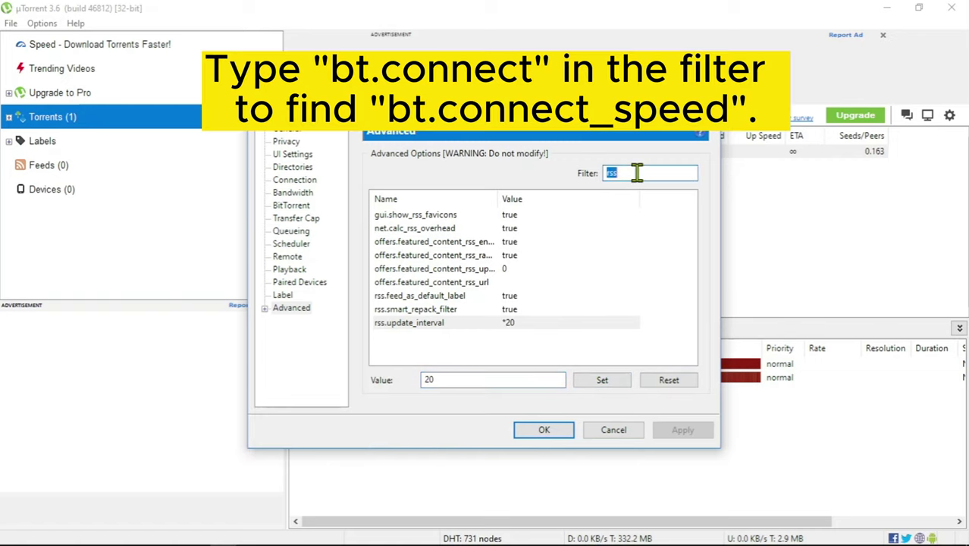
pyautogui.write('bt.')
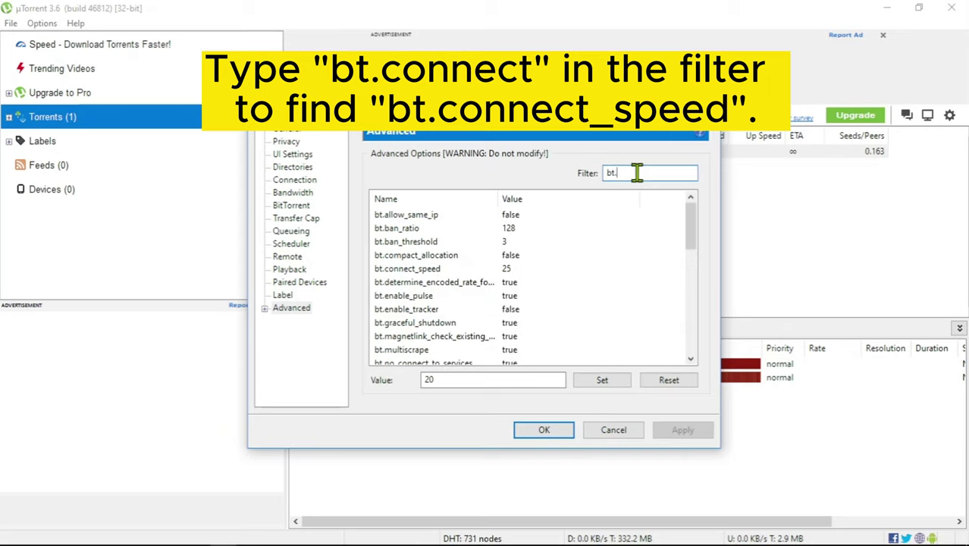
pyautogui.write('connect')
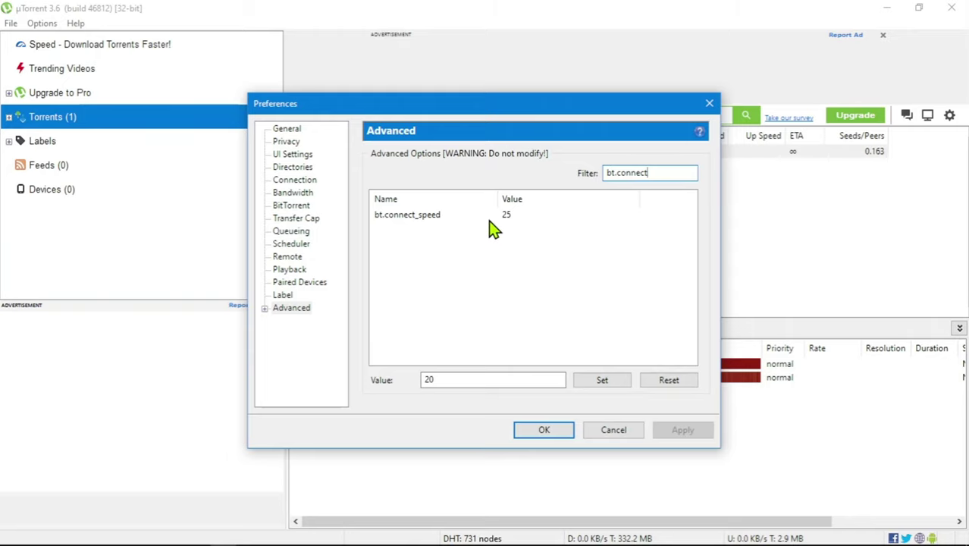
pyautogui.click(491, 220)
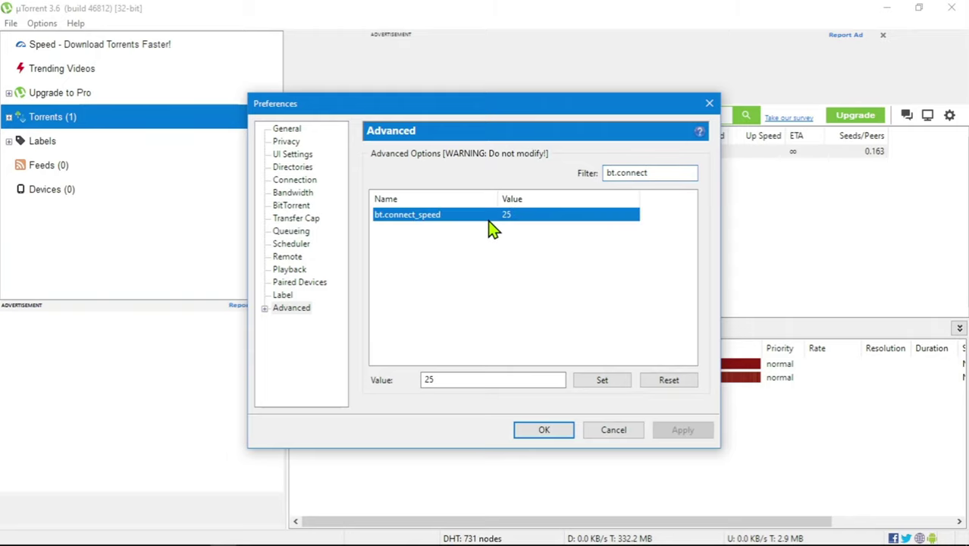
pyautogui.doubleClick(451, 379)
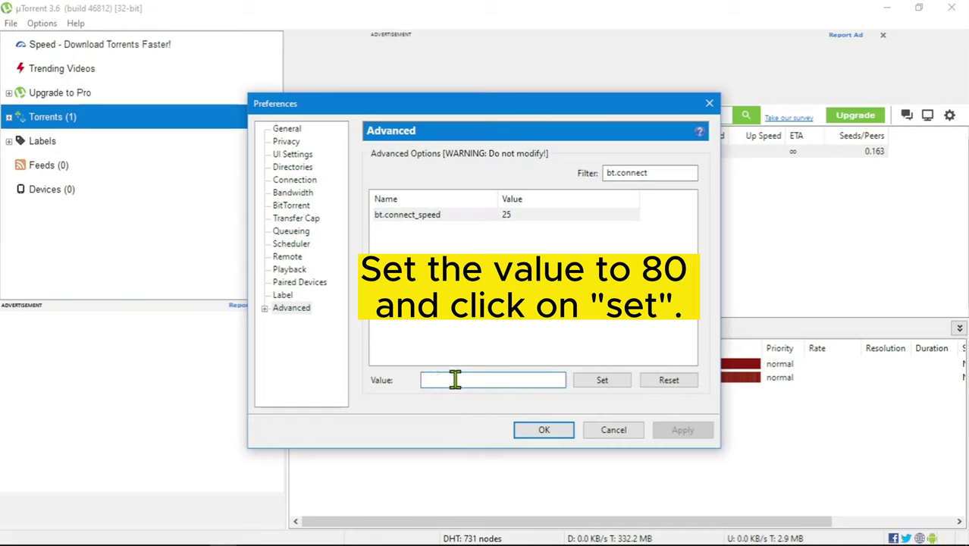
pyautogui.write('80')
pyautogui.click(598, 383)
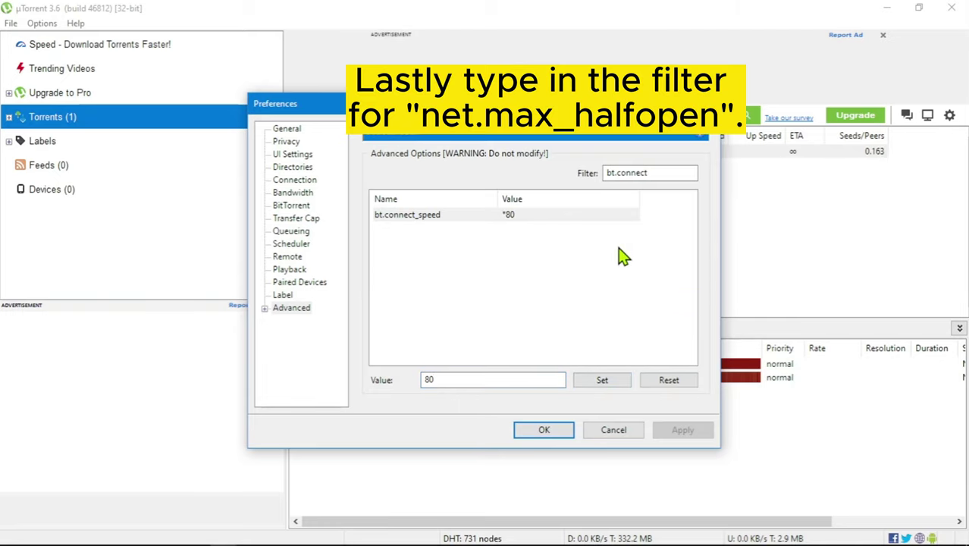
# - Filter the Advanced options for "net.max", set the value of net.max_halfopen to 100, and accept the preferences
pyautogui.doubleClick(653, 173)
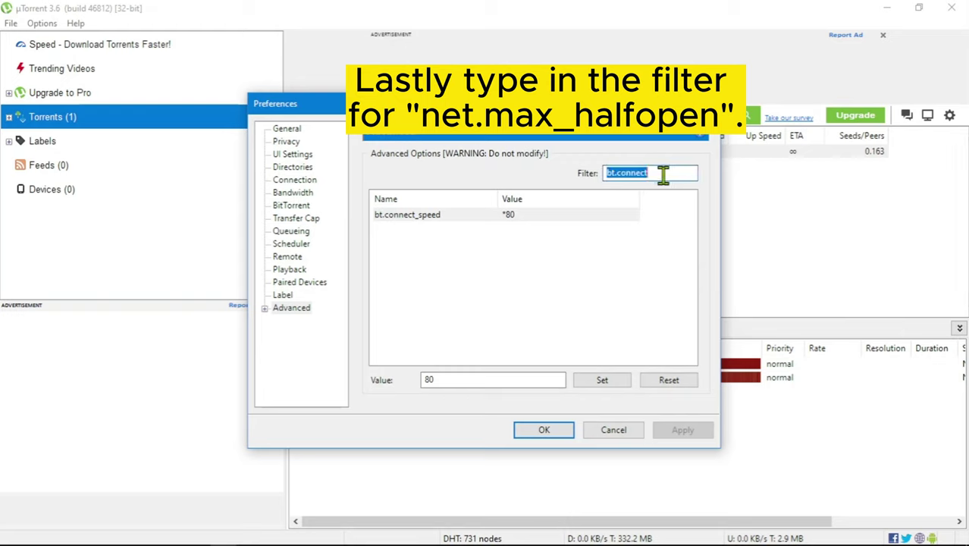
pyautogui.press('BackSpace')
pyautogui.write('n')
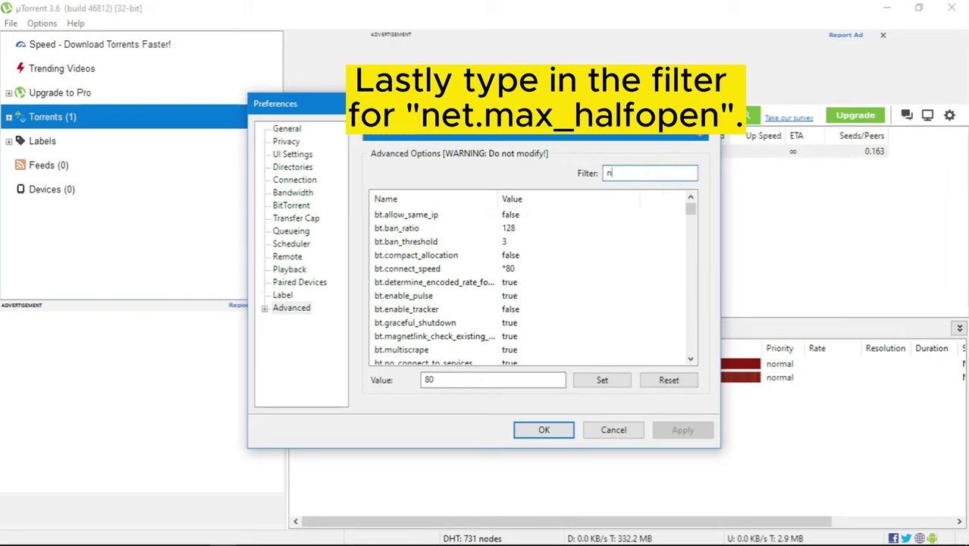
pyautogui.write('et.max')
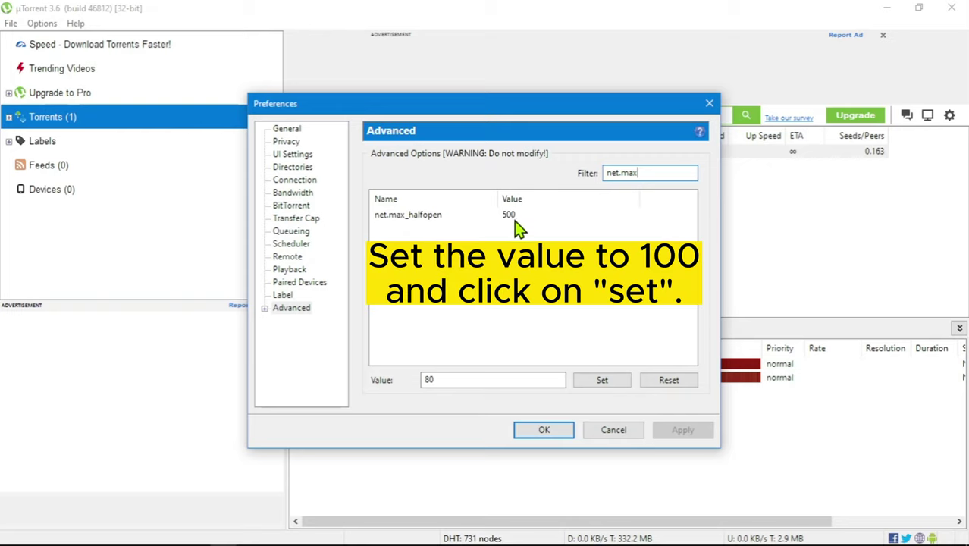
pyautogui.click(465, 380)
pyautogui.click(506, 217)
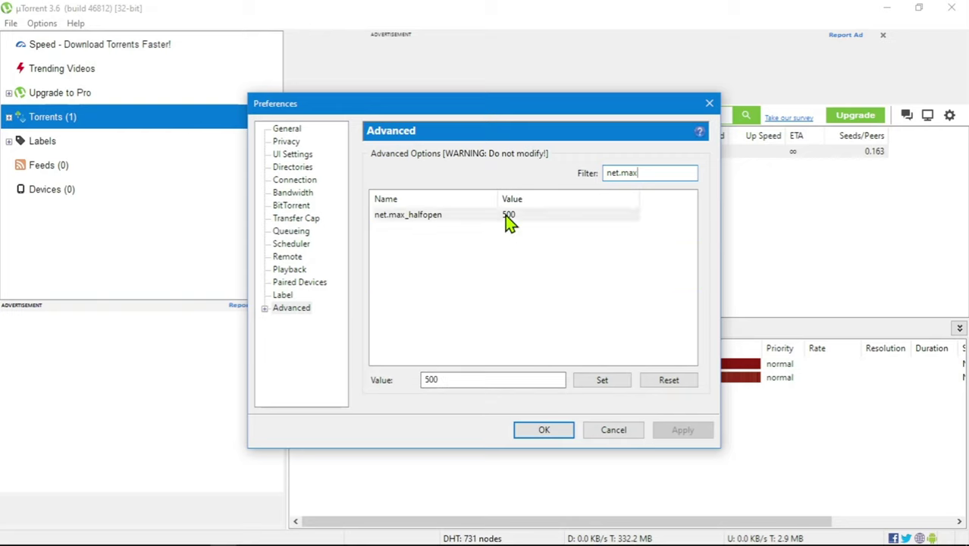
pyautogui.doubleClick(454, 379)
pyautogui.press('BackSpace')
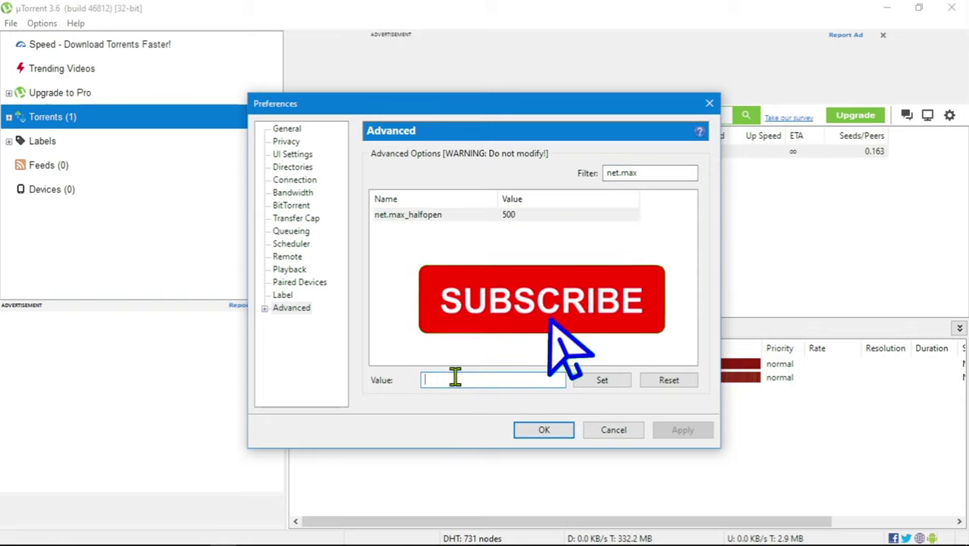
pyautogui.write('100')
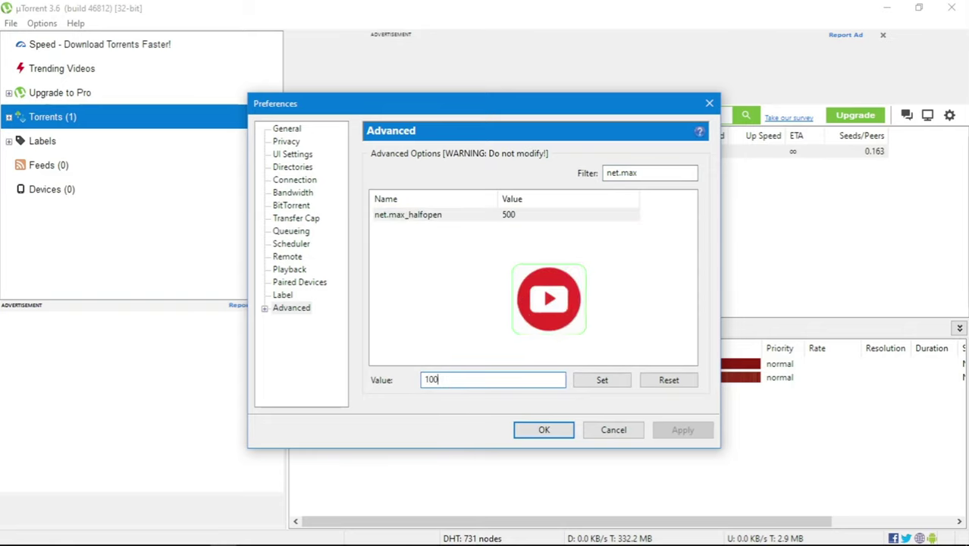
pyautogui.click(599, 382)
pyautogui.click(548, 433)
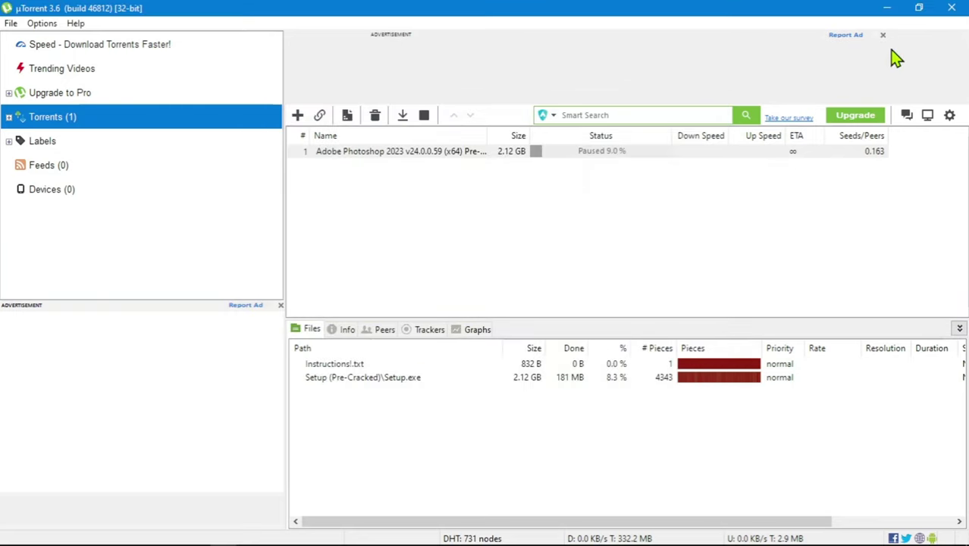
# - Minimize µTorrent, open Tracker.txt from the desktop in Notepad, and copy the entire tracker list
pyautogui.click(887, 9)
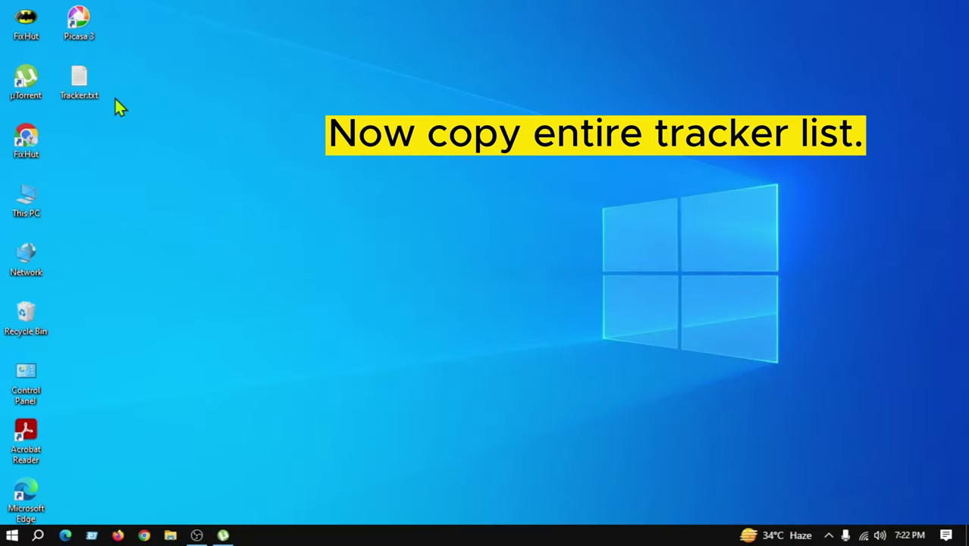
pyautogui.doubleClick(91, 86)
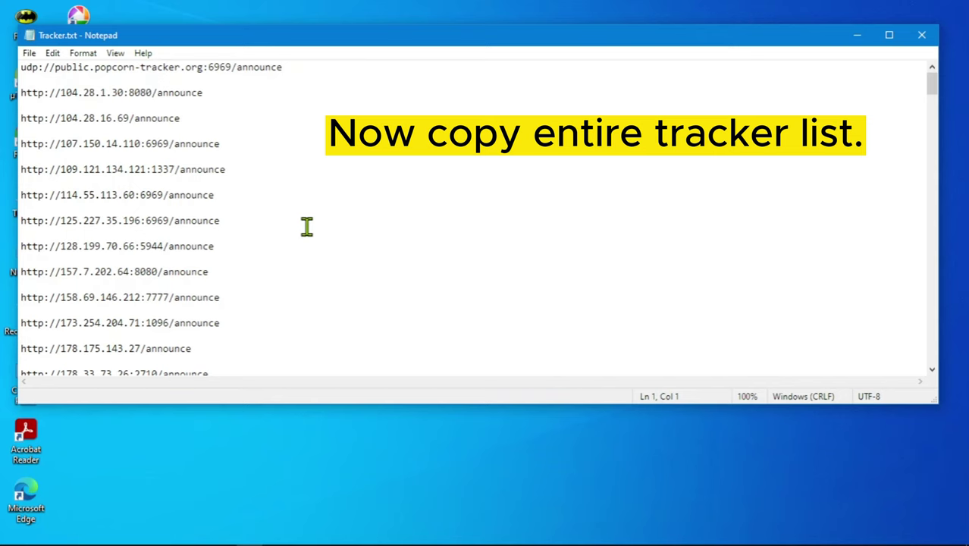
pyautogui.hotkey('ctrl', 'a')
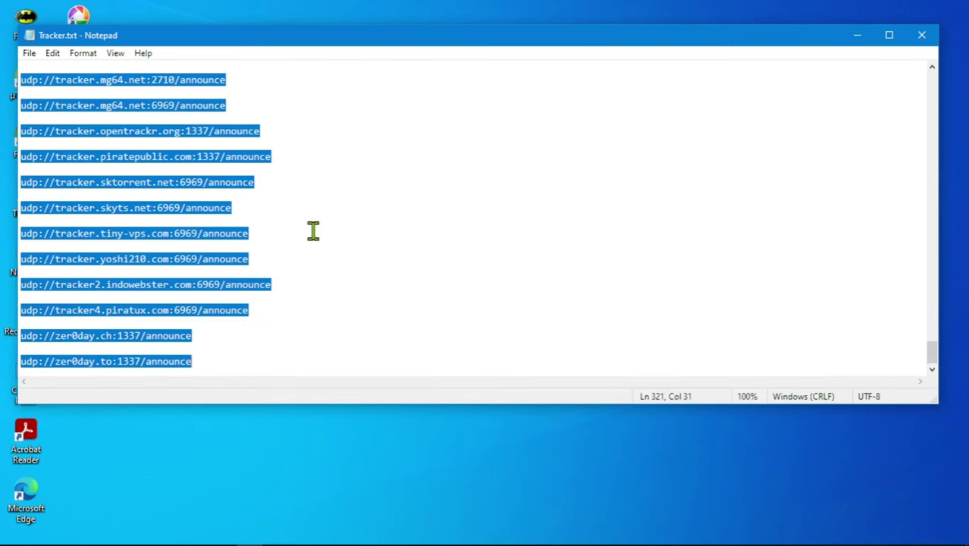
pyautogui.click(858, 36)
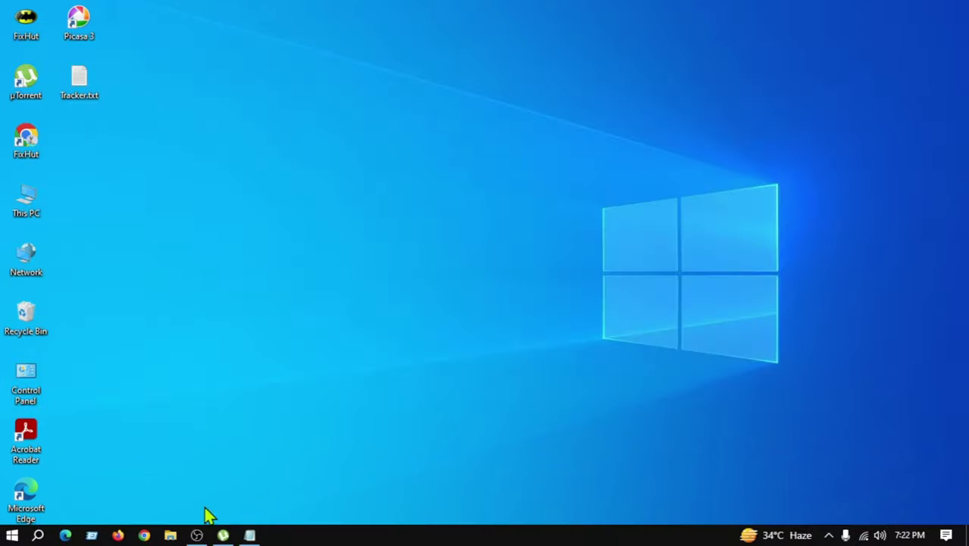
# - Switch back to µTorrent and replace all trackers in the Adobe Photoshop 2023 torrent's properties with the copied tracker list
pyautogui.click(223, 535)
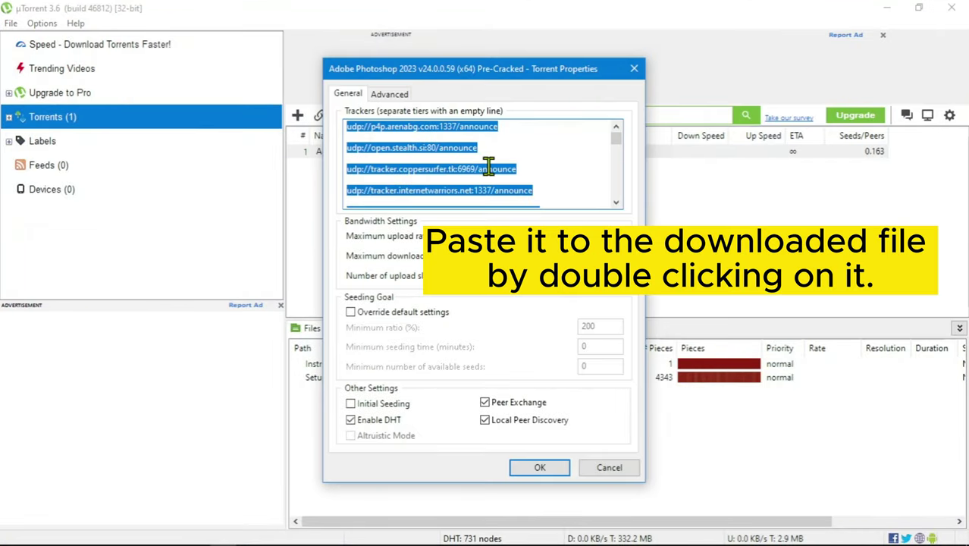
pyautogui.press('Delete')
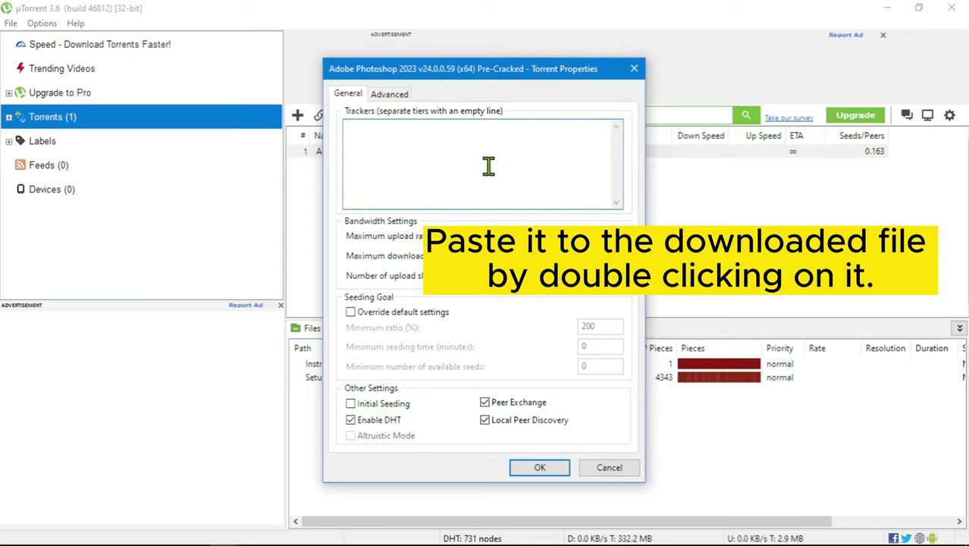
pyautogui.hotkey('ctrl', 'v')
pyautogui.scroll(3, 485, 168)
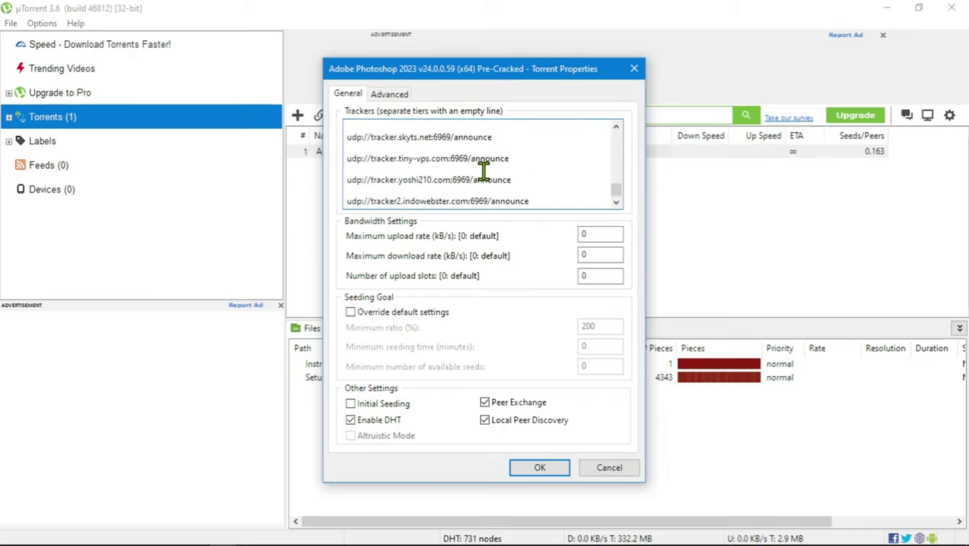
pyautogui.scroll(10, 484, 171)
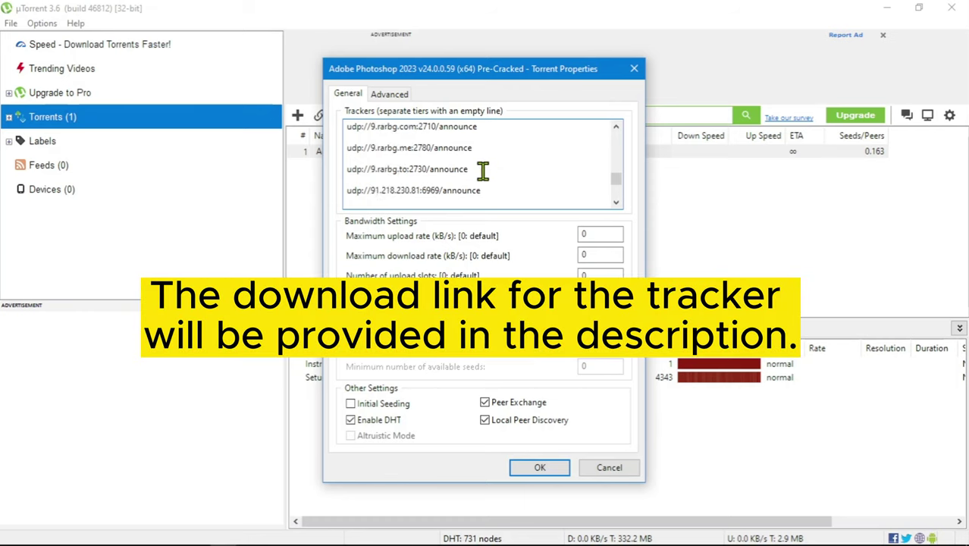
pyautogui.scroll(10, 484, 170)
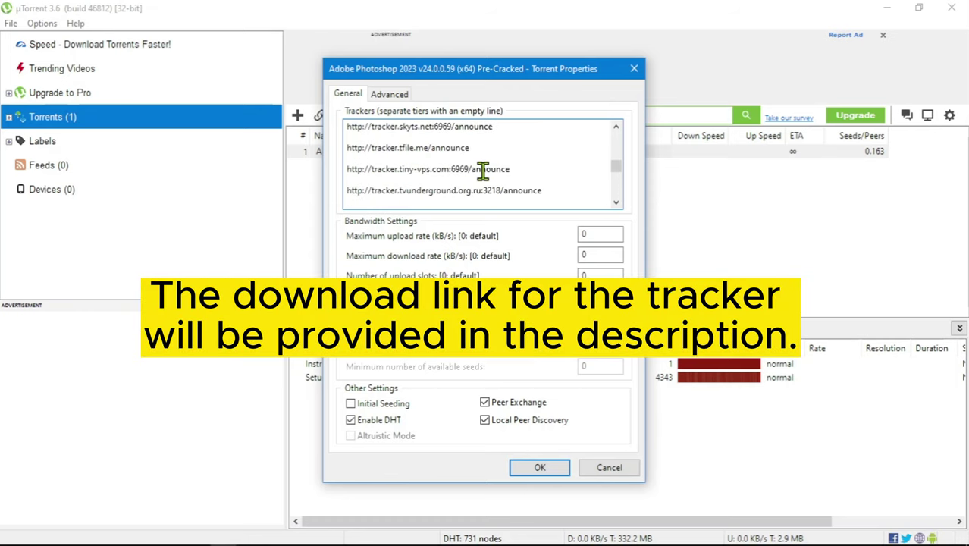
pyautogui.scroll(10, 485, 174)
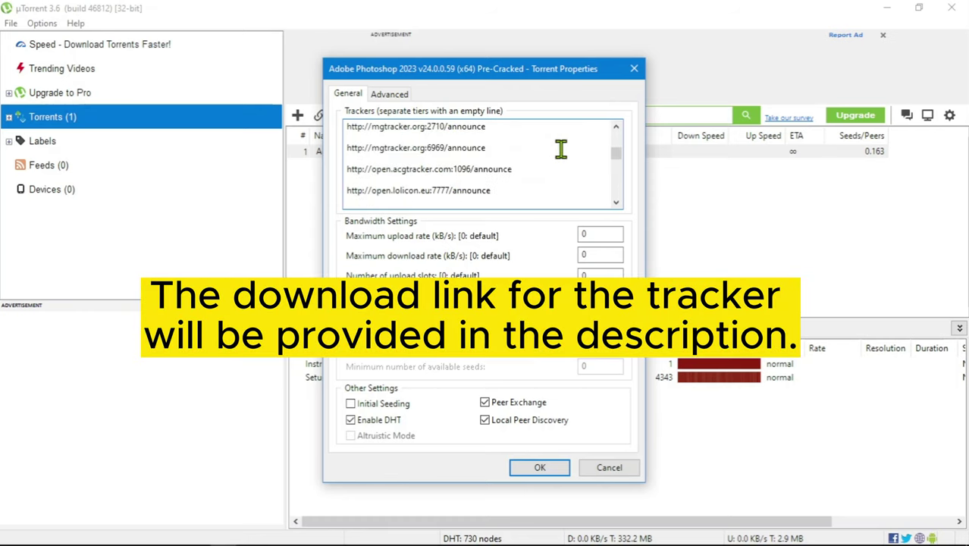
pyautogui.moveTo(620, 157); pyautogui.dragTo(623, 136)
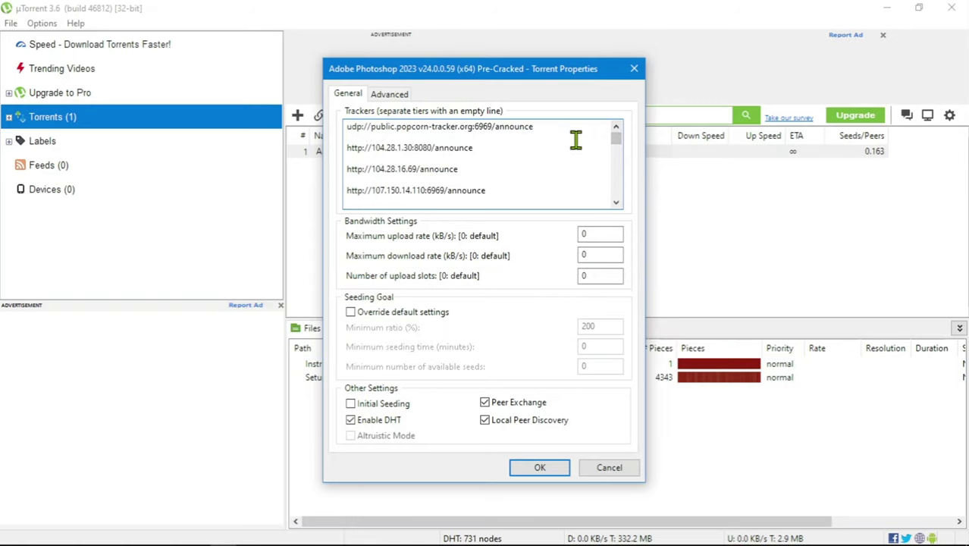
pyautogui.click(540, 469)
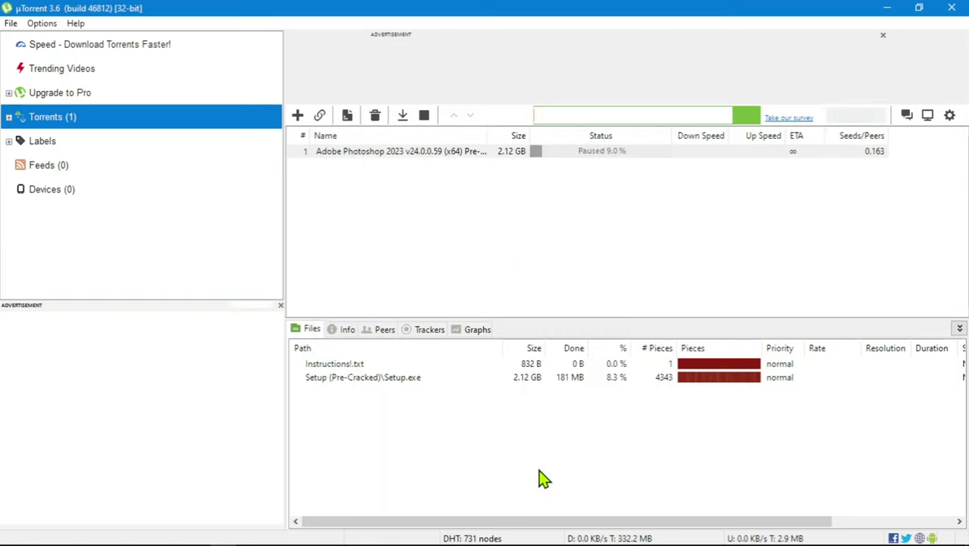
# - Start the paused Adobe Photoshop 2023 torrent
pyautogui.rightClick(592, 158)
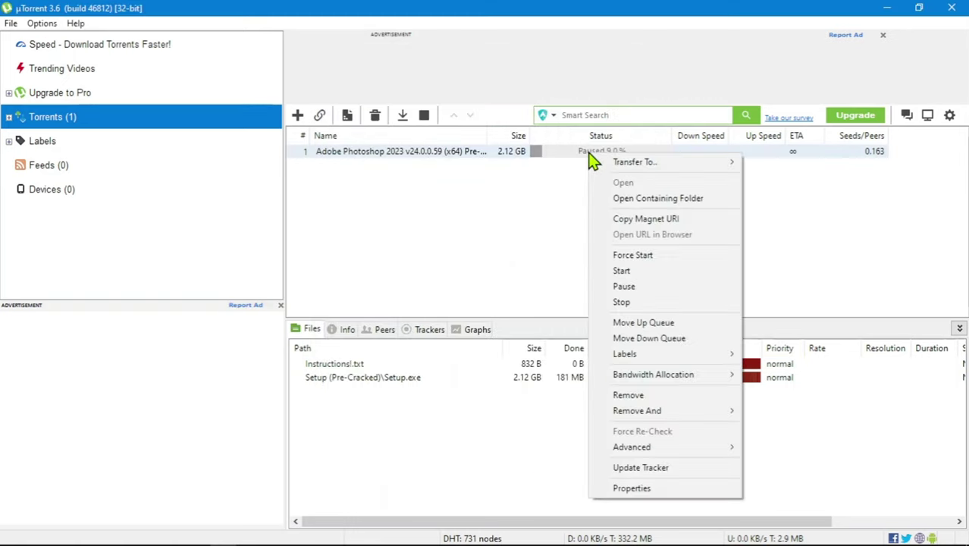
pyautogui.click(623, 273)
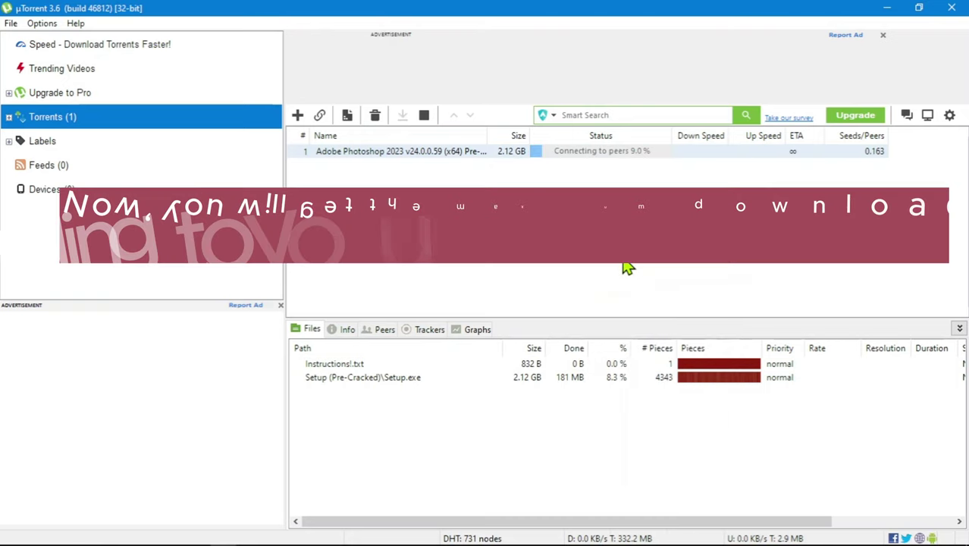